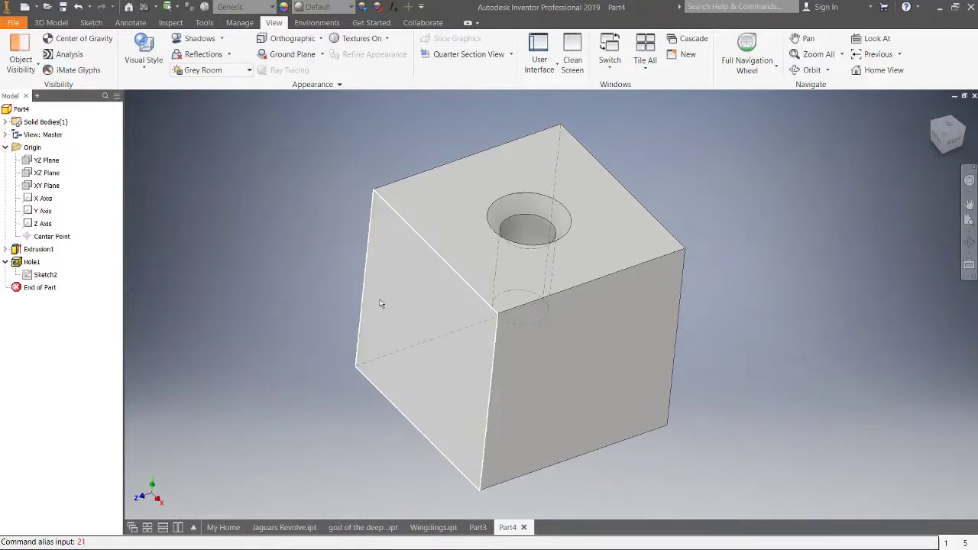
Create a new empty part document, Part5, from the File menu.
{"action": "mouse_move", "coordinate": [396, 319]}
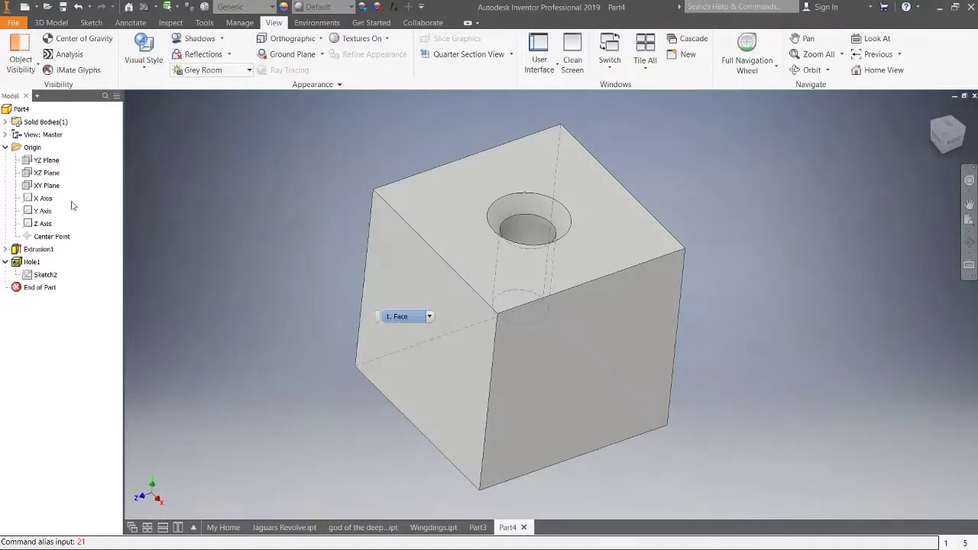
{"action": "left_click", "coordinate": [10, 24]}
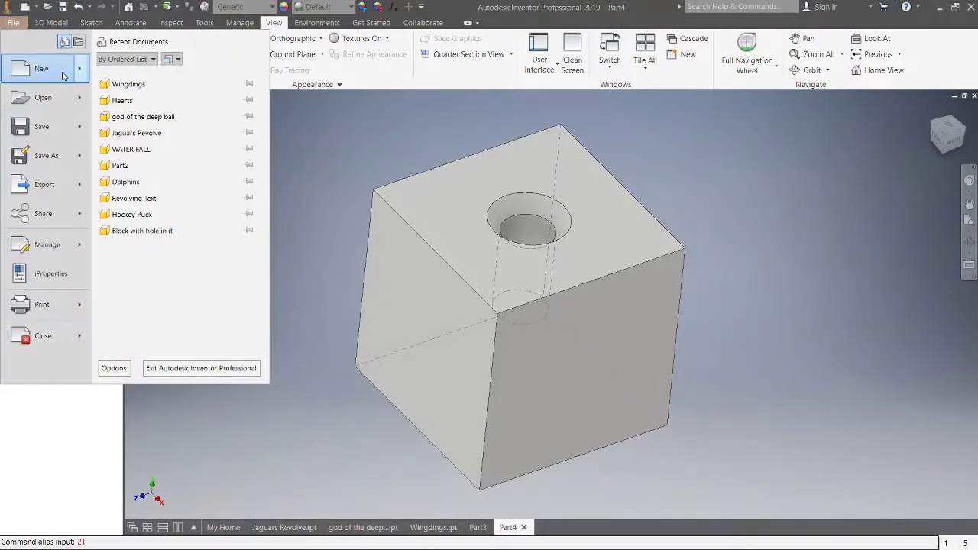
{"action": "mouse_move", "coordinate": [45, 69]}
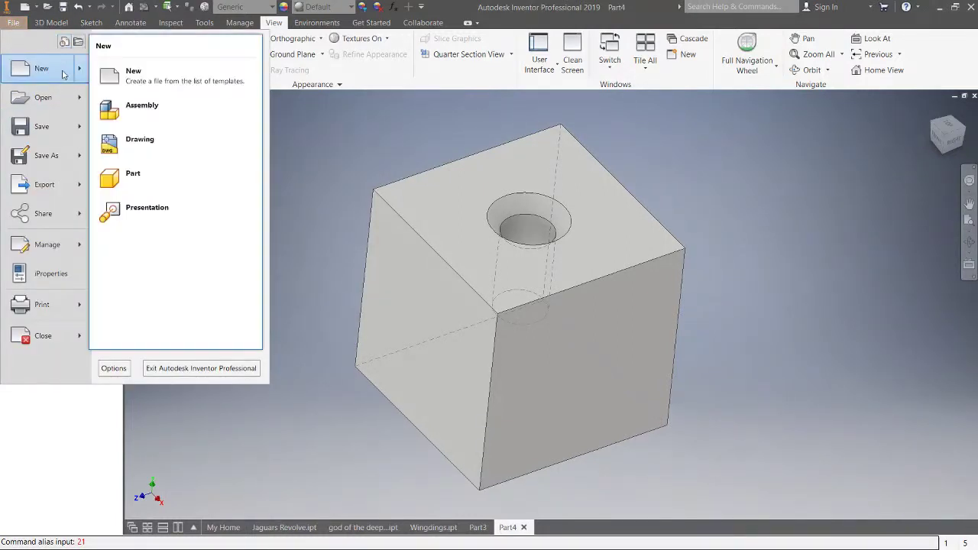
{"action": "left_click", "coordinate": [160, 174]}
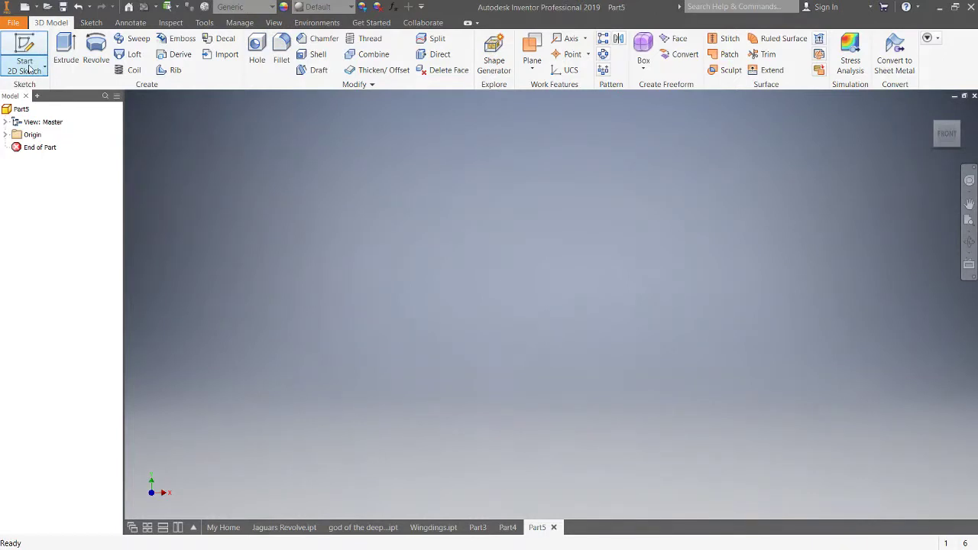
Start a 2D sketch, Sketch1, on the XY origin plane from the Extrude prompt.
{"action": "left_click", "coordinate": [66, 51]}
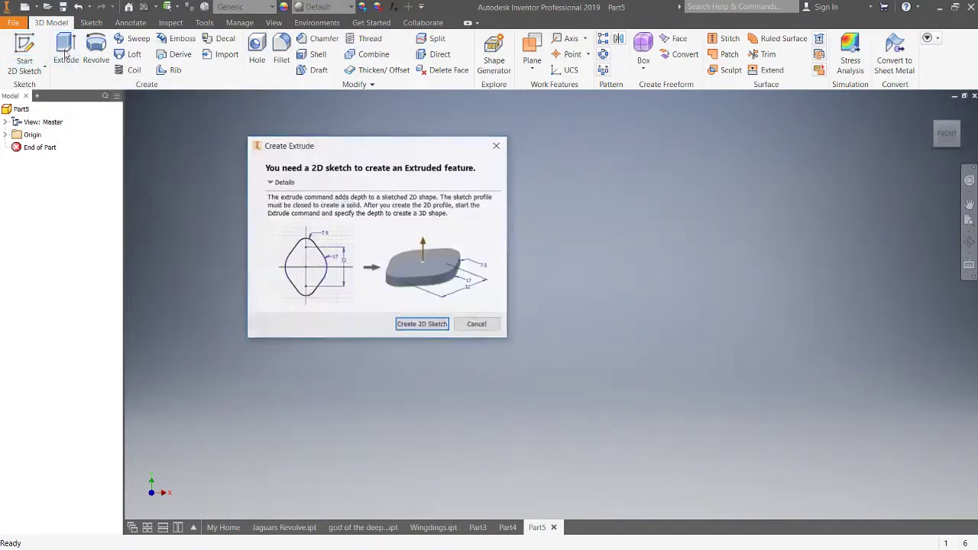
{"action": "left_click", "coordinate": [416, 327]}
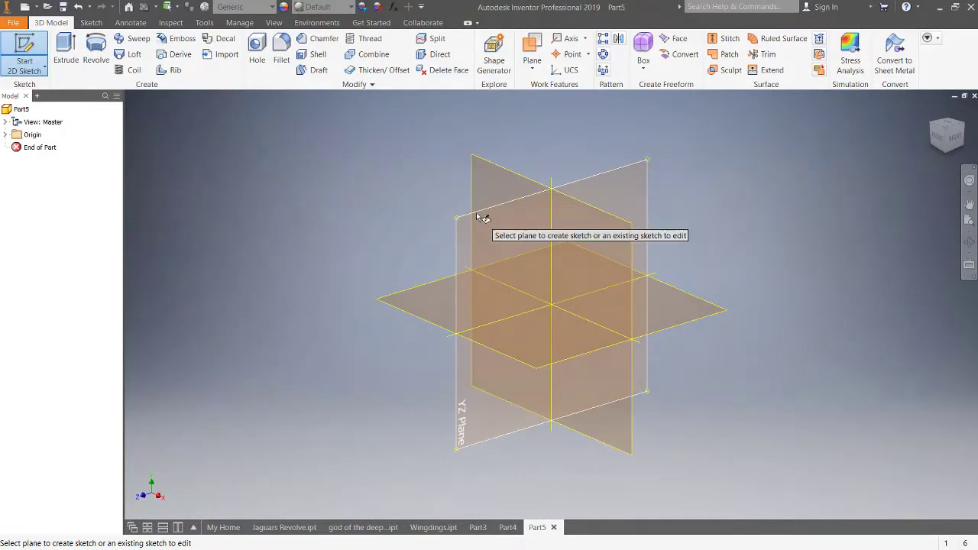
{"action": "mouse_move", "coordinate": [493, 232]}
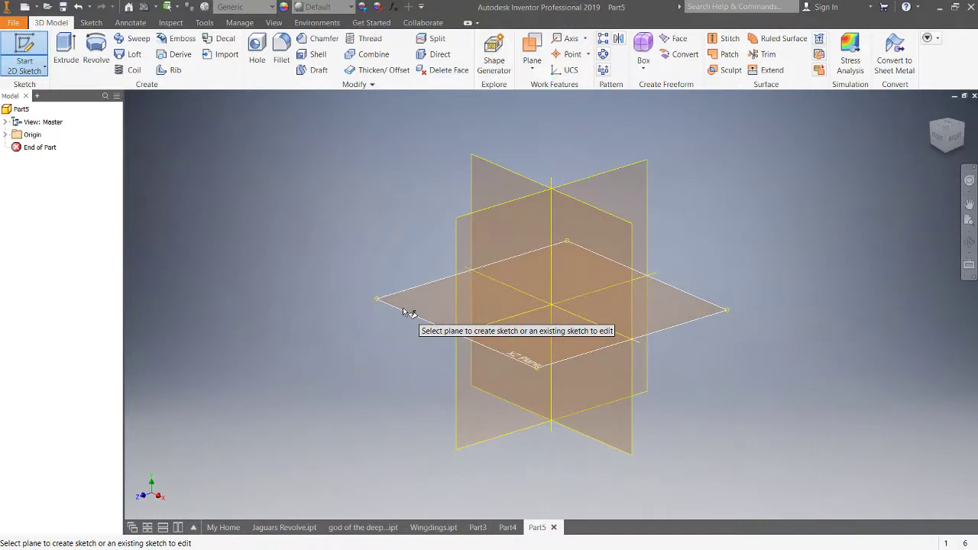
{"action": "left_click", "coordinate": [504, 174]}
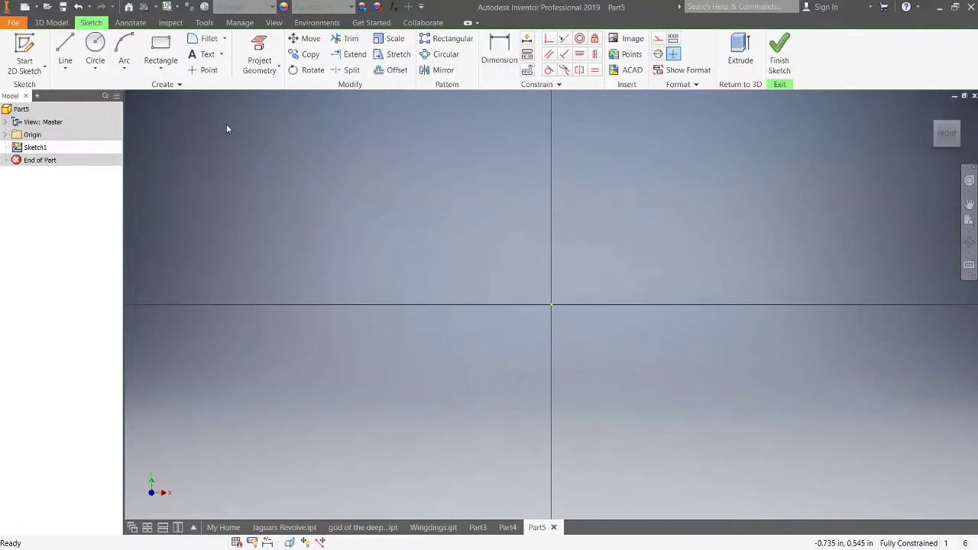
Draw a two-point rectangle, about 0.670 in square, around the sketch origin.
{"action": "left_click", "coordinate": [159, 48]}
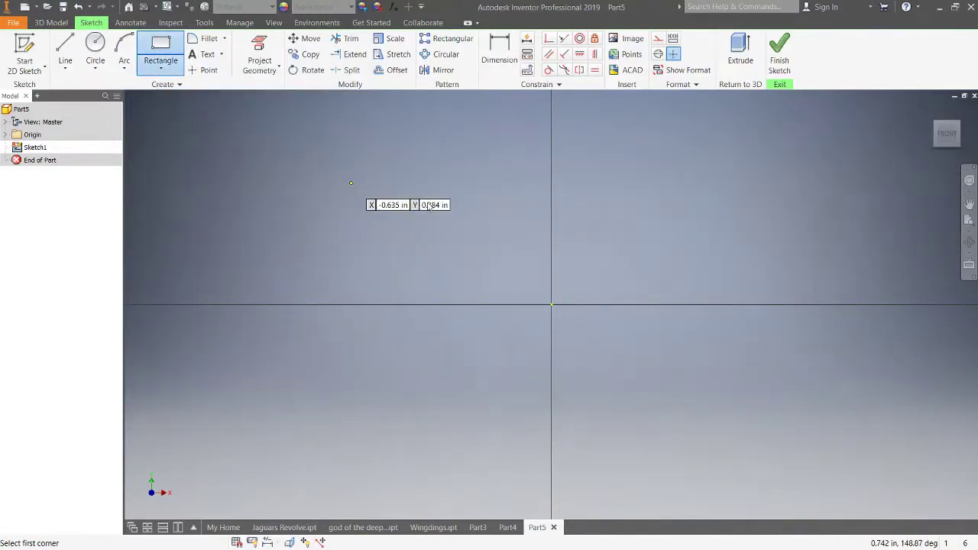
{"action": "left_click", "coordinate": [398, 166]}
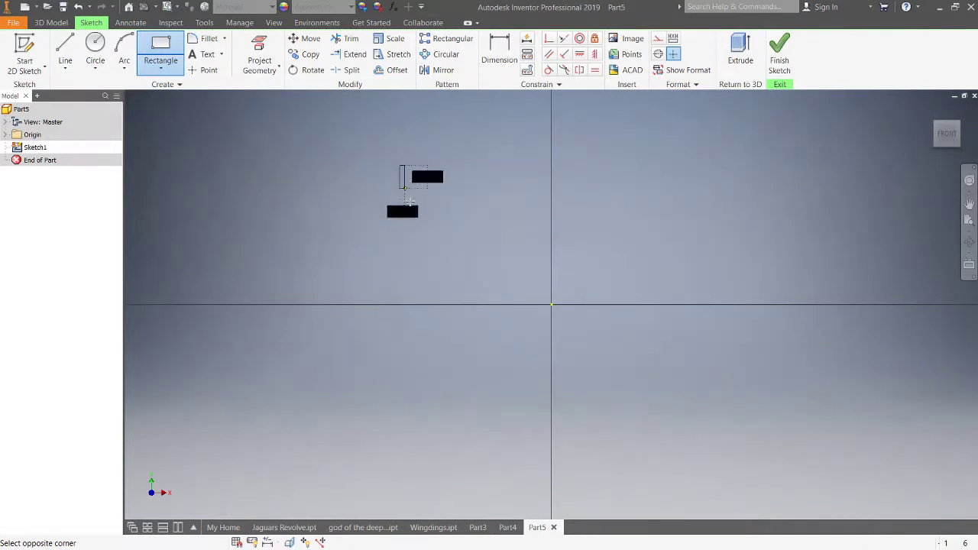
{"action": "left_click", "coordinate": [611, 377]}
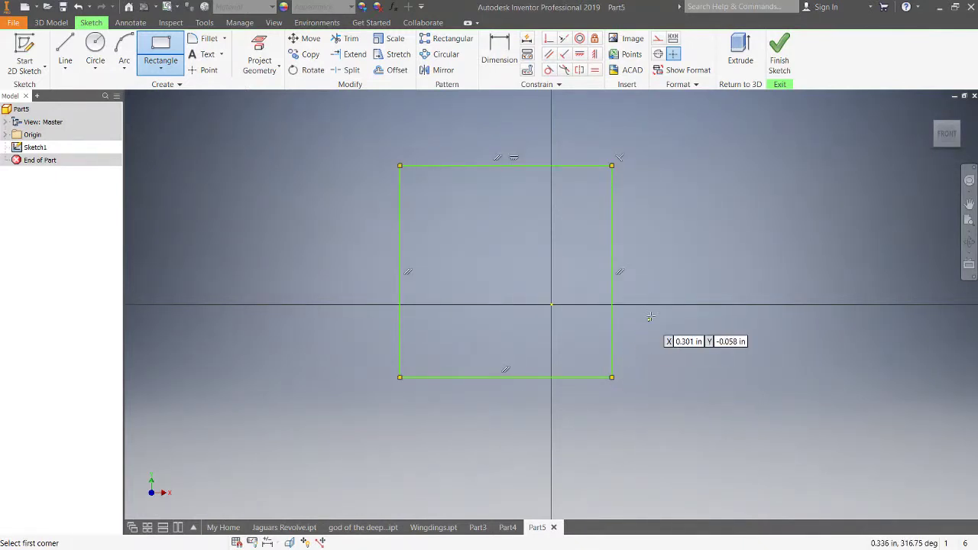
Dimension the rectangle's right edge and bottom edge to 1 in each.
{"action": "left_click", "coordinate": [510, 60]}
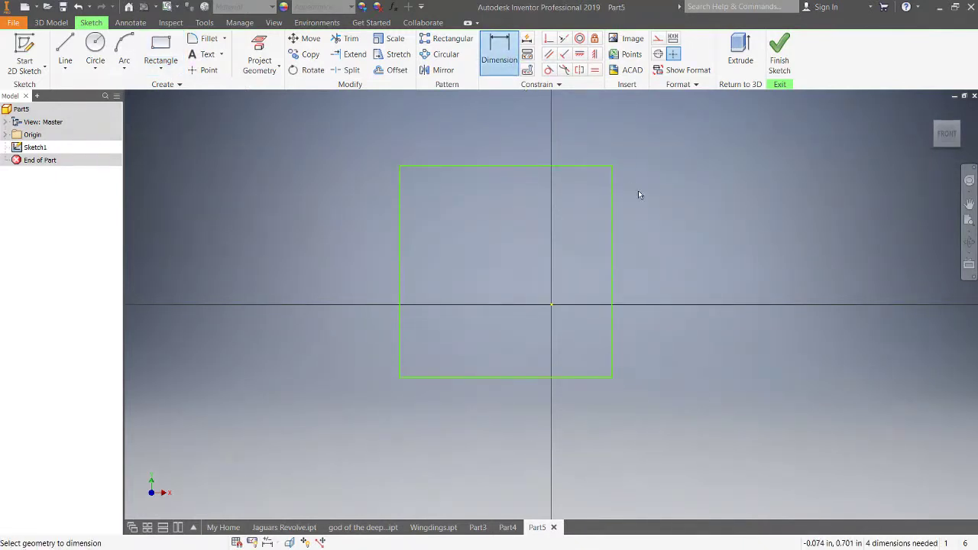
{"action": "left_click", "coordinate": [611, 260]}
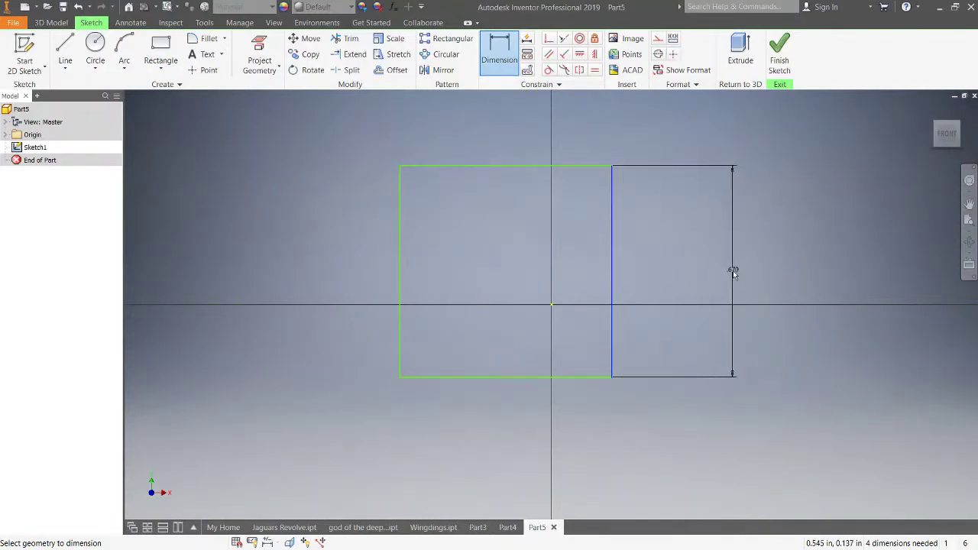
{"action": "left_click", "coordinate": [731, 273]}
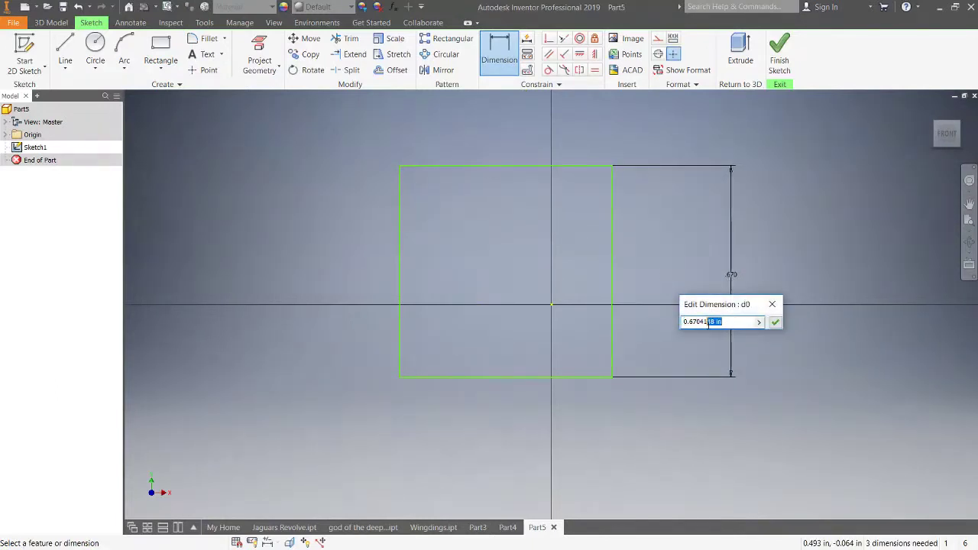
{"action": "type", "text": "1"}
{"action": "key", "text": "Return"}
{"action": "left_click", "coordinate": [501, 414]}
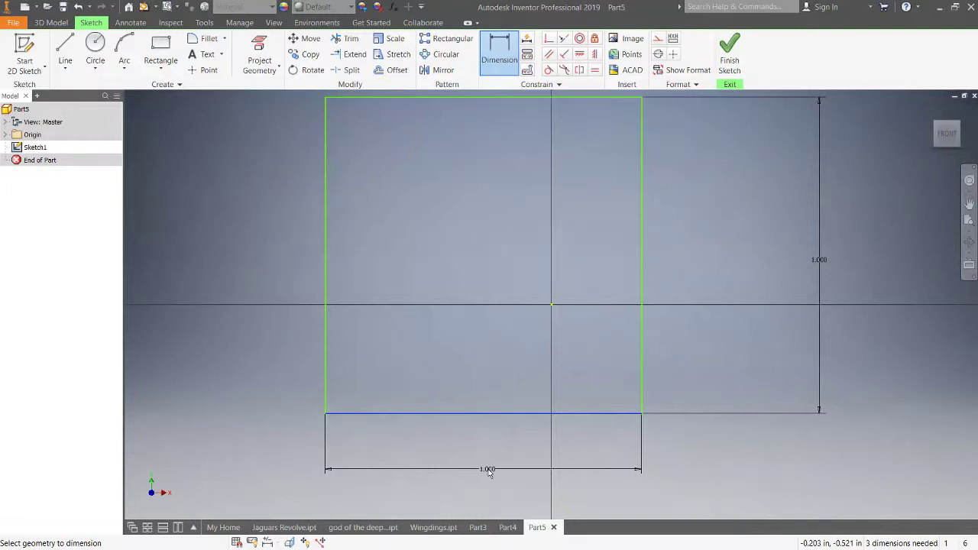
{"action": "left_click", "coordinate": [489, 472]}
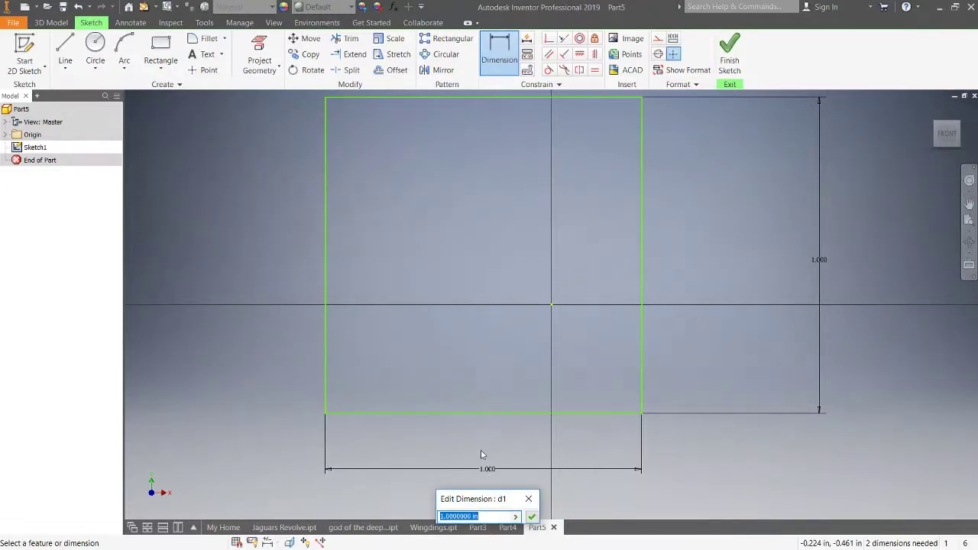
{"action": "type", "text": "1"}
{"action": "key", "text": "Return"}
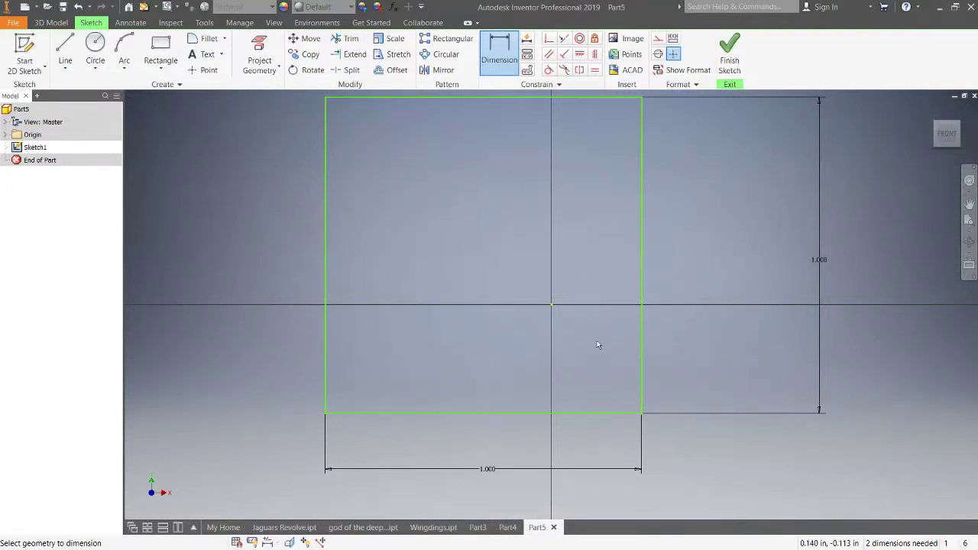
Dimension the right and top edges 0.5 in from the YZ and XZ planes to center the square.
{"action": "left_click", "coordinate": [641, 361]}
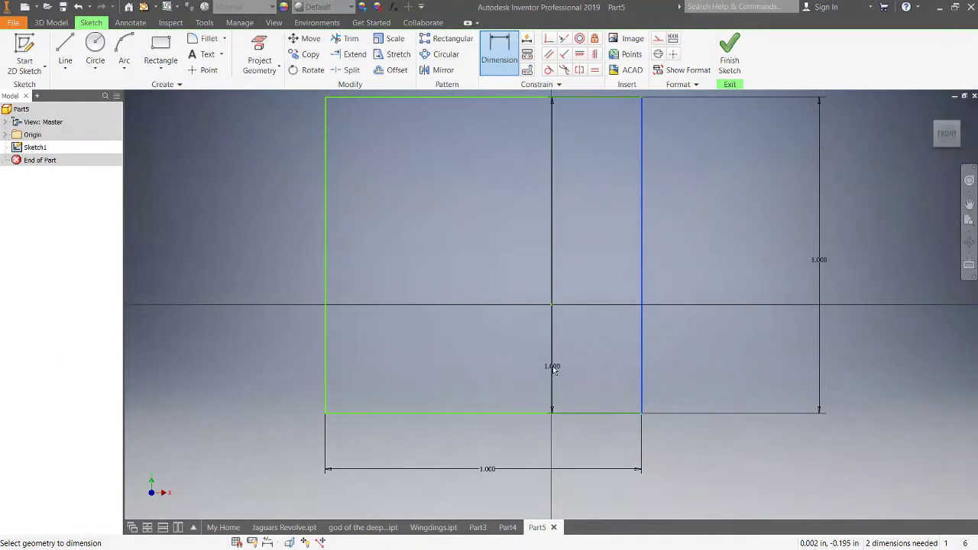
{"action": "left_click", "coordinate": [5, 135]}
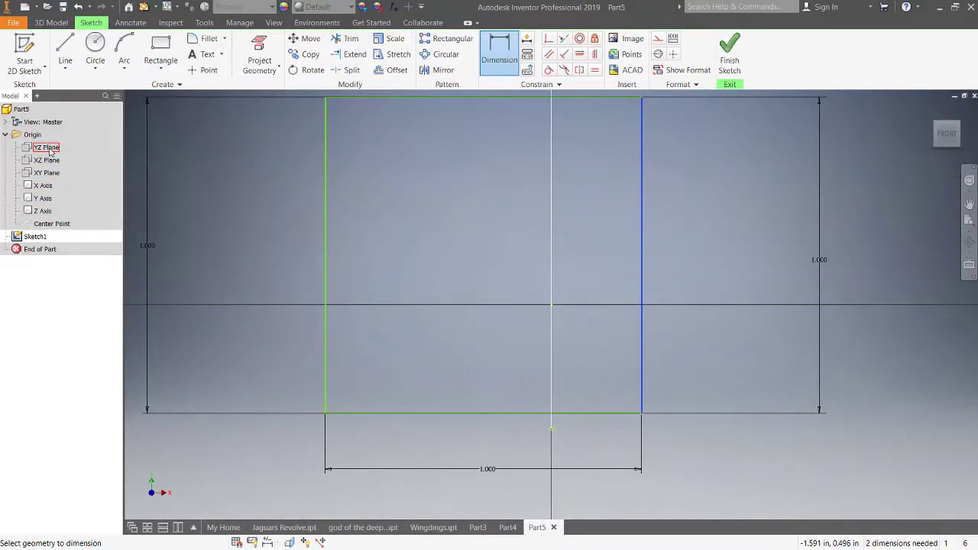
{"action": "left_click", "coordinate": [47, 148]}
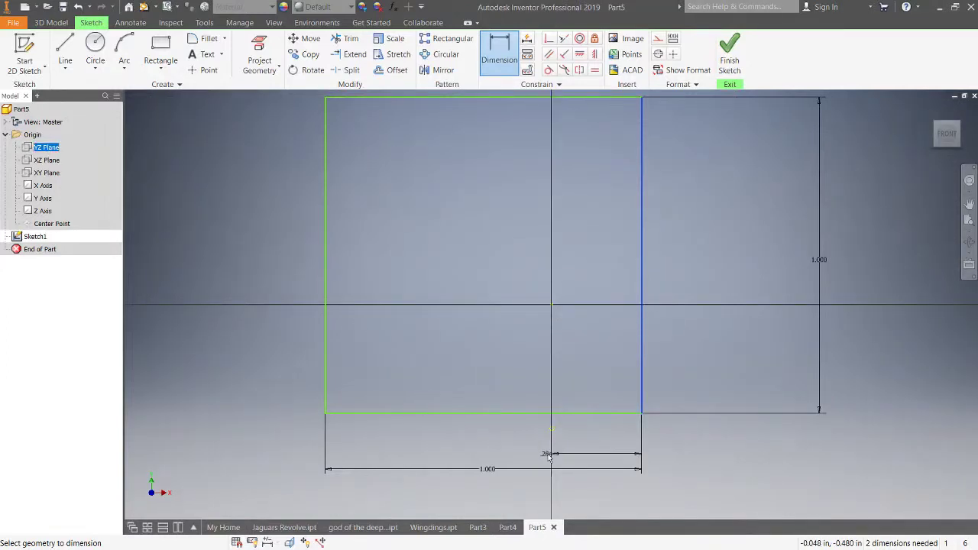
{"action": "left_click", "coordinate": [589, 446]}
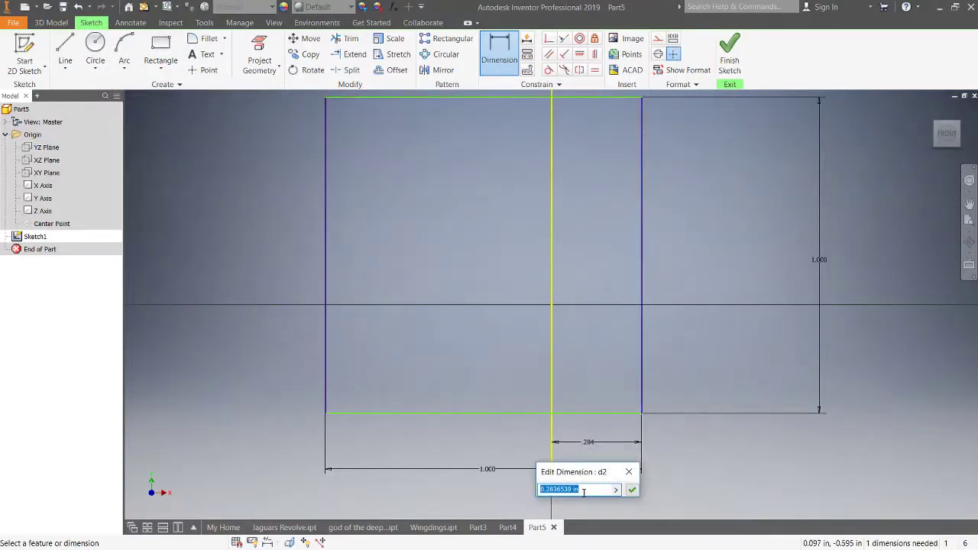
{"action": "key", "text": "BackSpace"}
{"action": "key", "text": "Return"}
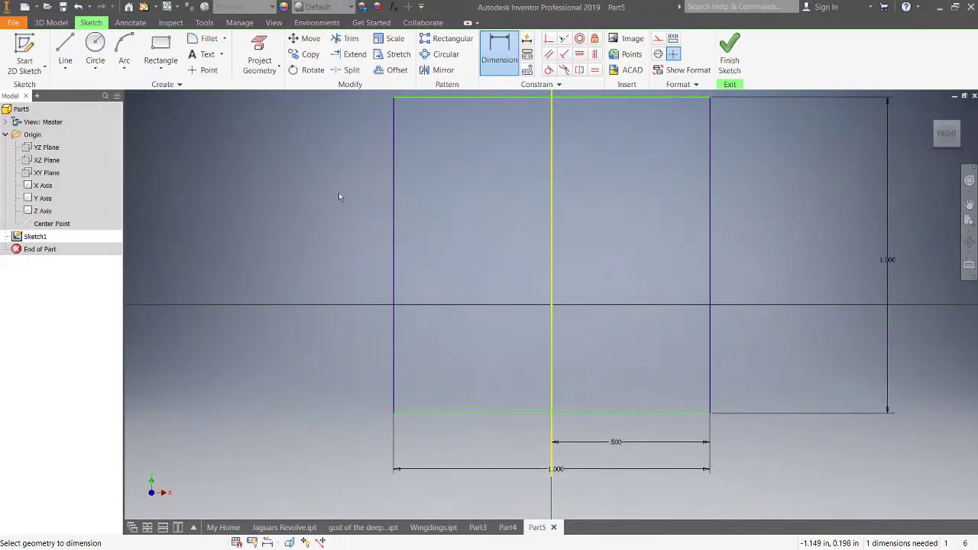
{"action": "left_click", "coordinate": [456, 100]}
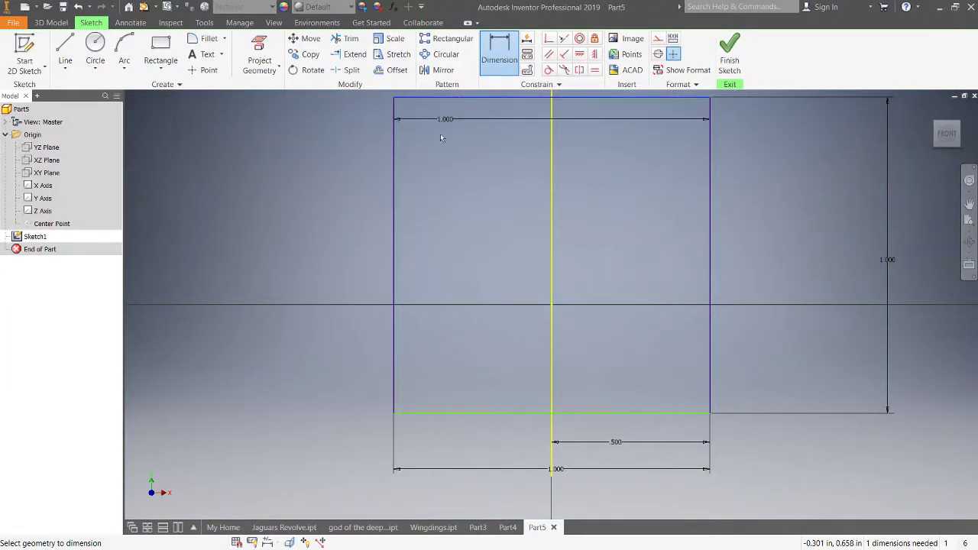
{"action": "left_click", "coordinate": [49, 162]}
{"action": "left_click", "coordinate": [357, 255]}
{"action": "type", "text": ".5"}
{"action": "key", "text": "Return"}
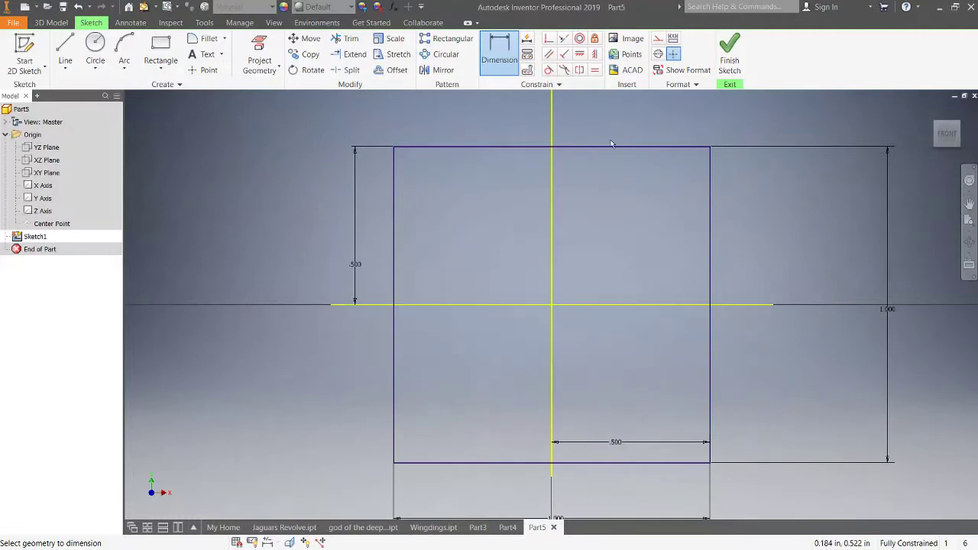
Finish the sketch and extrude the square 1 in into a solid cube.
{"action": "left_click", "coordinate": [731, 62]}
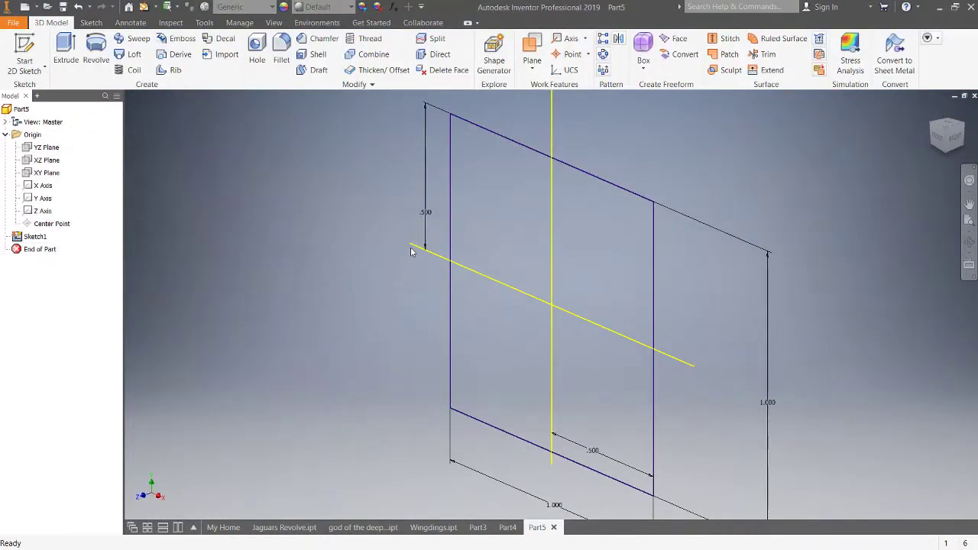
{"action": "left_click", "coordinate": [66, 54]}
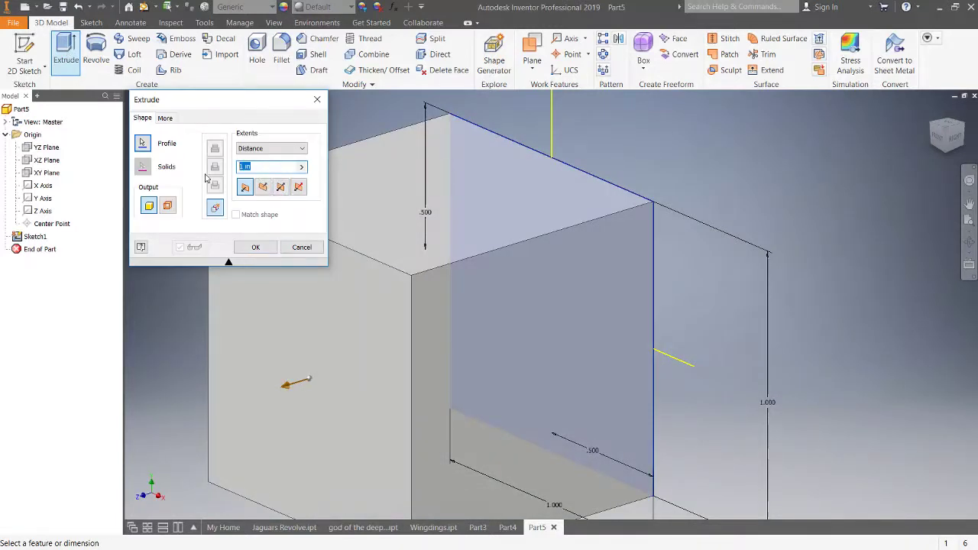
{"action": "type", "text": "1"}
{"action": "key", "text": "Return"}
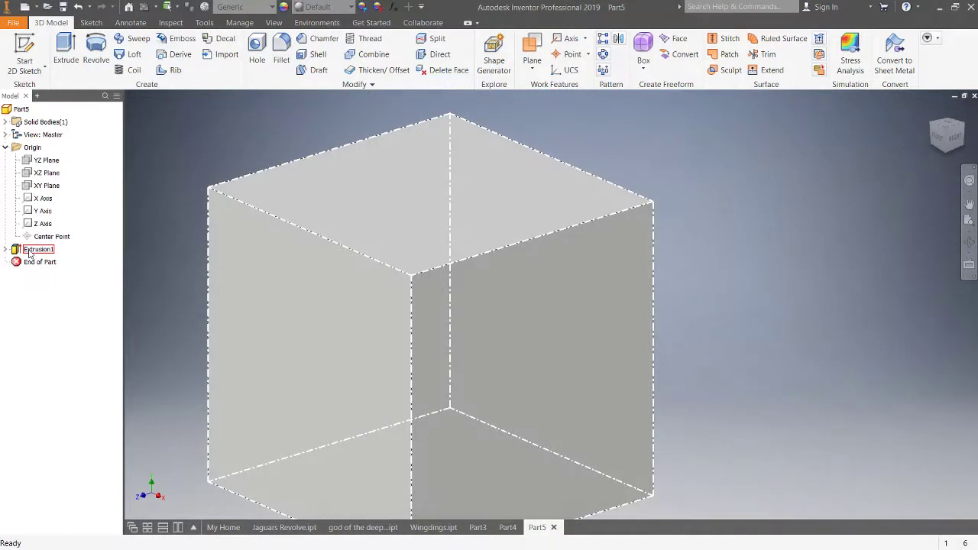
Edit Extrusion1 so its 1 in depth extends symmetrically on both sides of the sketch plane.
{"action": "left_click", "coordinate": [34, 250]}
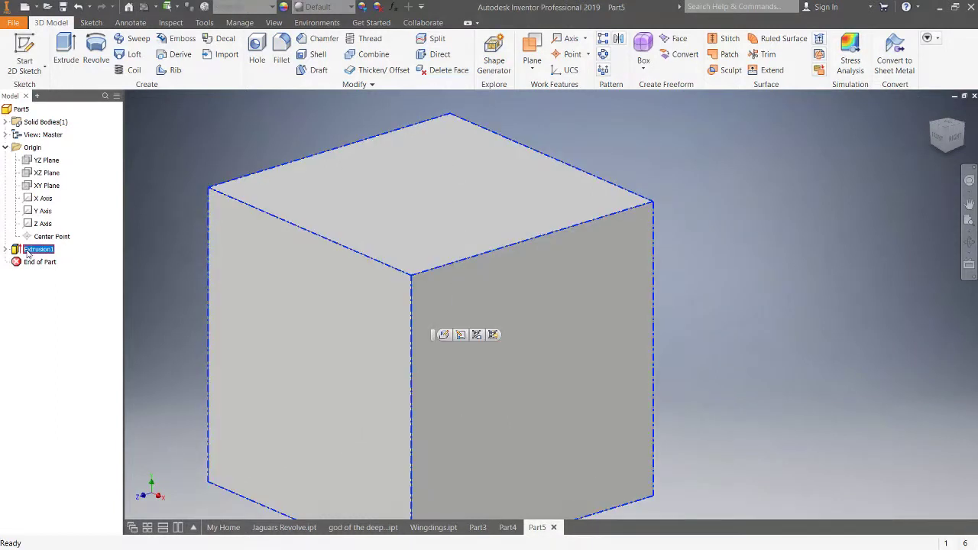
{"action": "left_click", "coordinate": [72, 299]}
{"action": "left_click", "coordinate": [28, 255]}
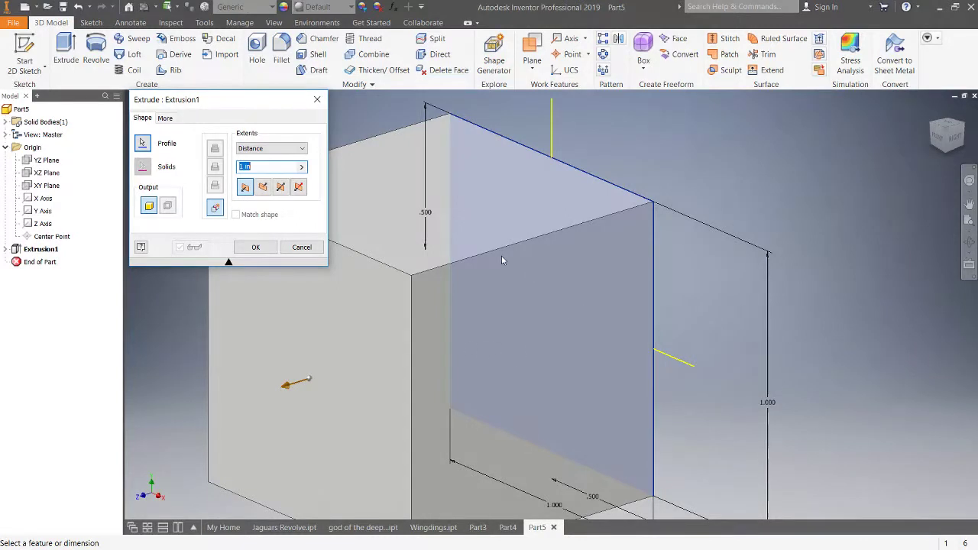
{"action": "left_click", "coordinate": [263, 188]}
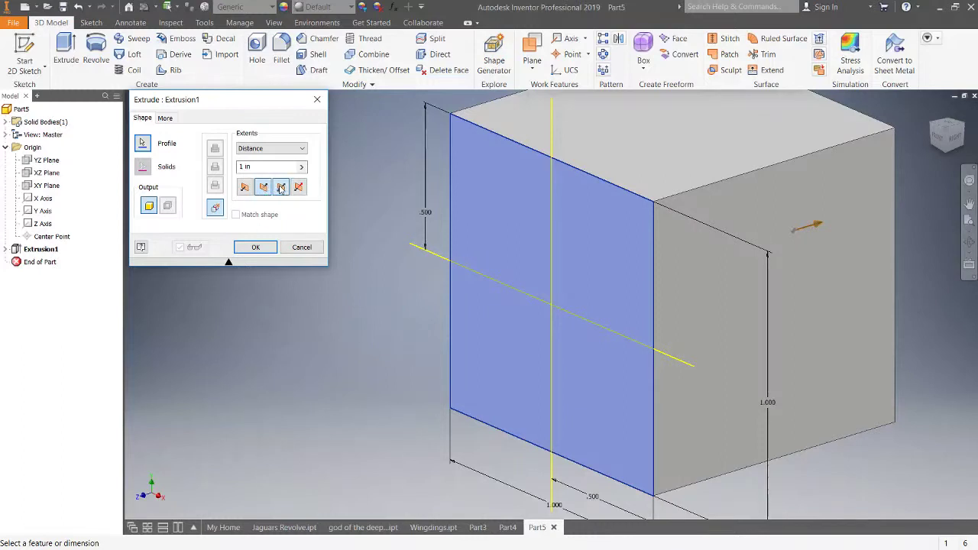
{"action": "left_click", "coordinate": [280, 188]}
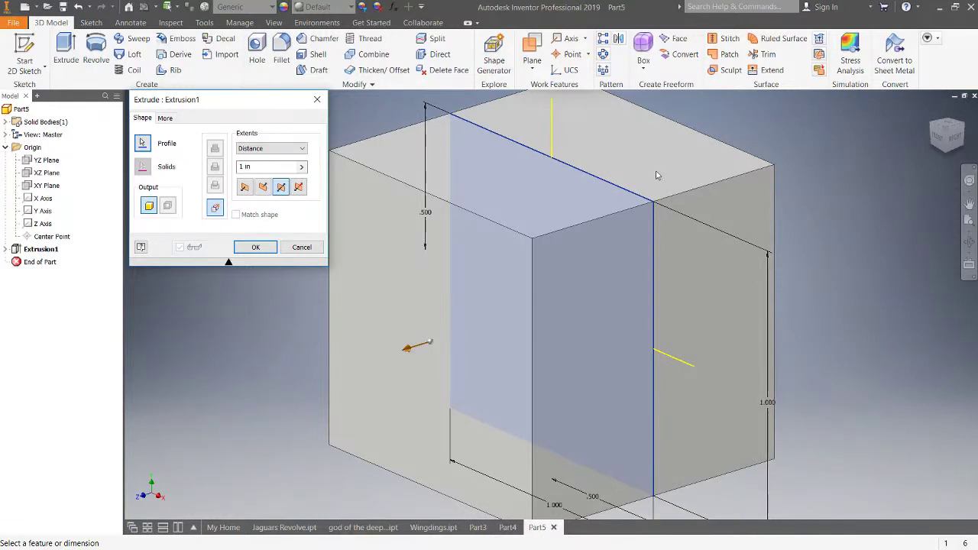
{"action": "left_click", "coordinate": [298, 186]}
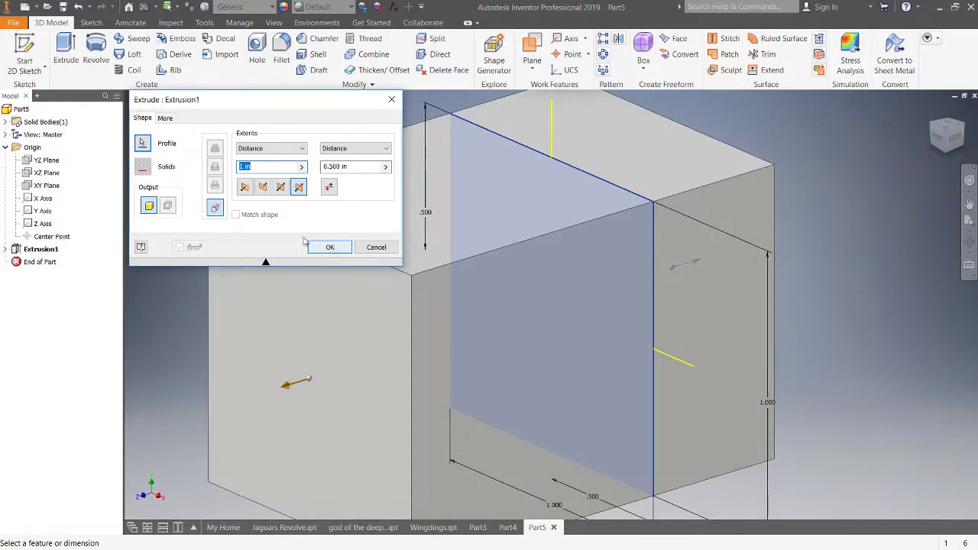
{"action": "left_click", "coordinate": [281, 188]}
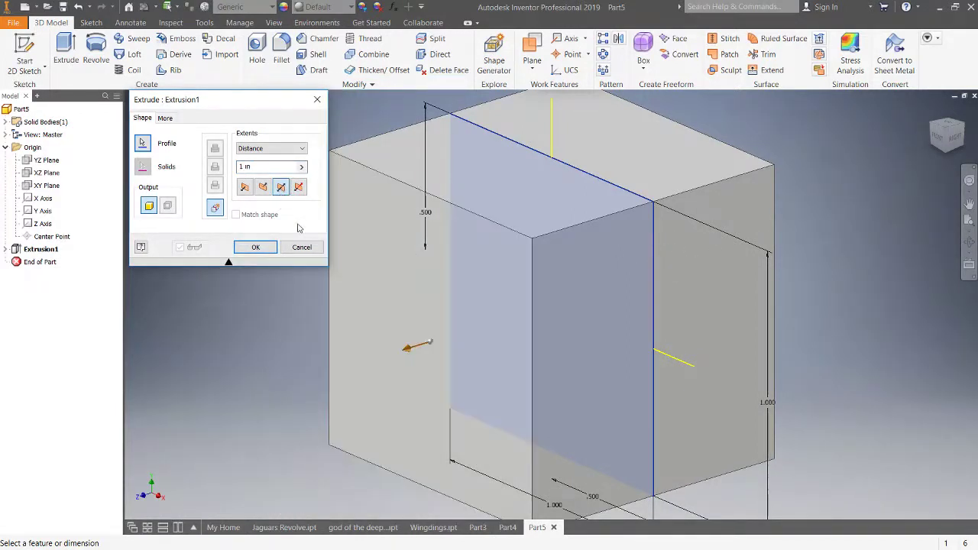
{"action": "left_click", "coordinate": [256, 248]}
Launch the Hole feature, preset for a .25 diameter, .5 deep countersunk hole.
{"action": "scroll", "coordinate": [519, 333], "scroll_direction": "up", "scroll_amount": 3}
{"action": "scroll", "coordinate": [550, 273], "scroll_direction": "up", "scroll_amount": 1}
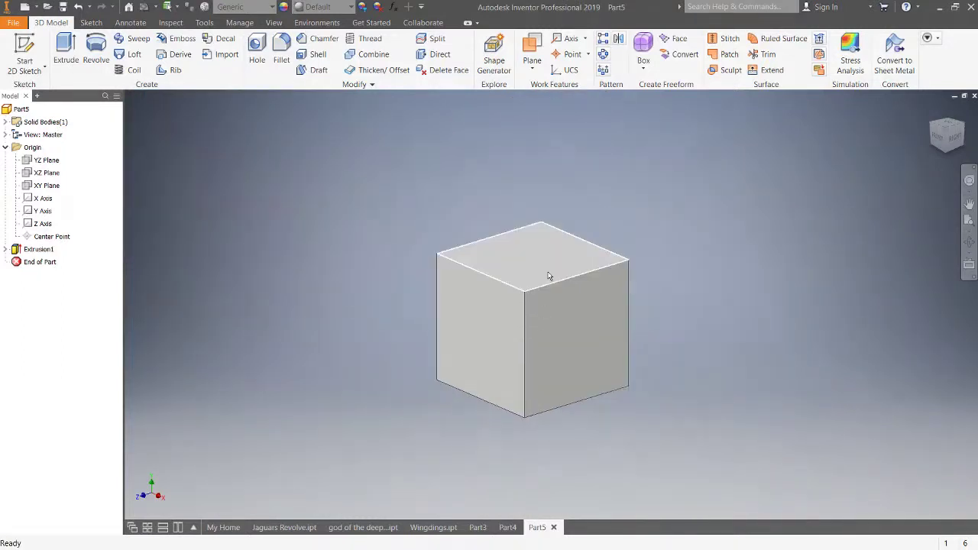
{"action": "scroll", "coordinate": [550, 273], "scroll_direction": "down", "scroll_amount": 3}
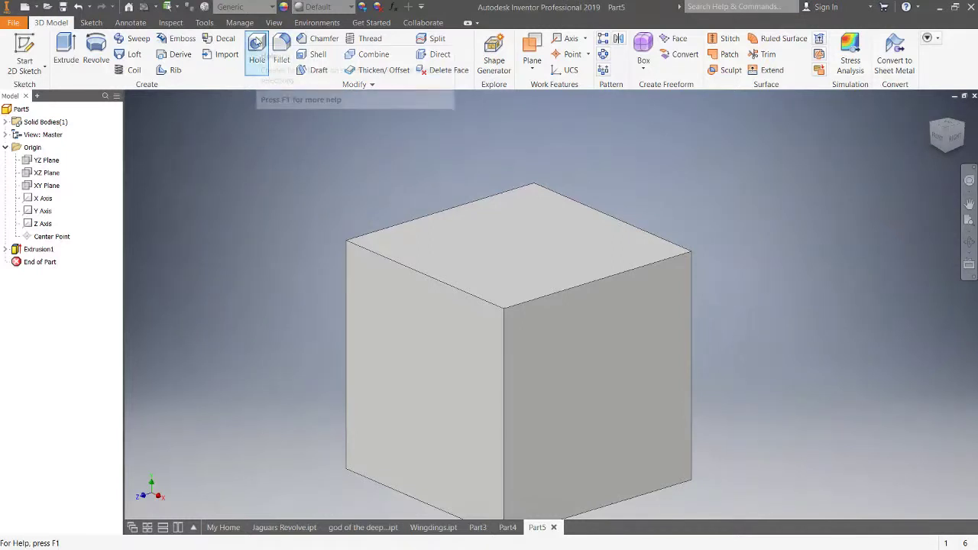
{"action": "left_click", "coordinate": [256, 43]}
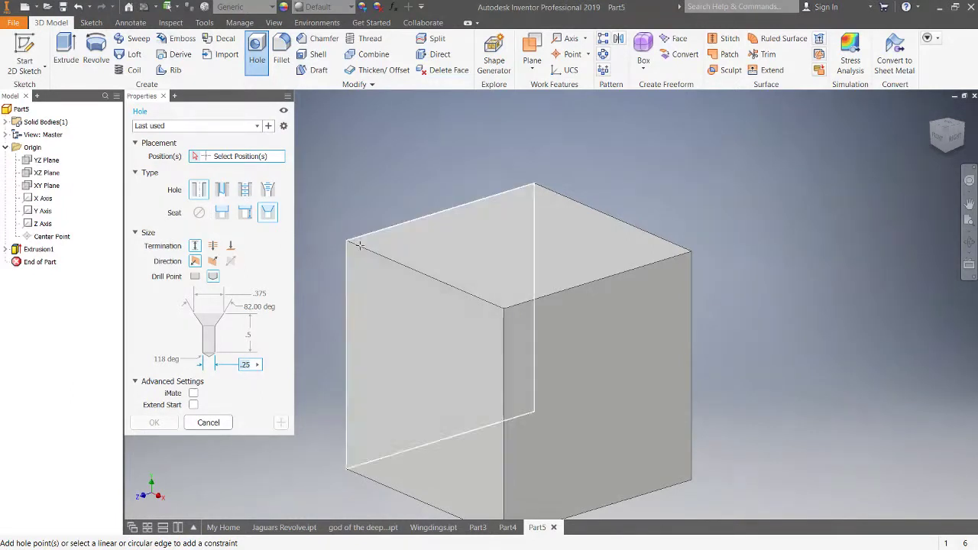
Place the .25 countersunk hole on the cube's top face, keeping the Countersink seat after previewing the other seat types.
{"action": "left_click", "coordinate": [511, 273]}
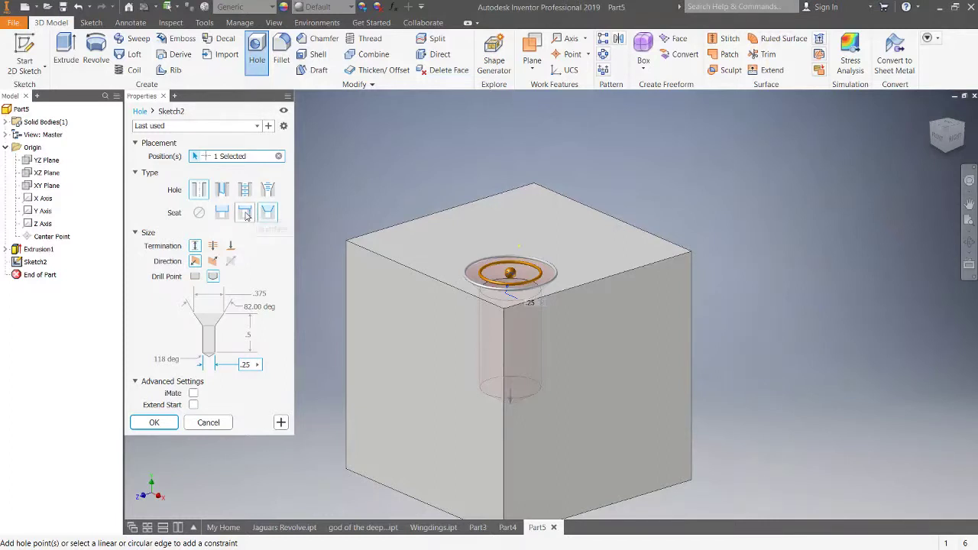
{"action": "left_click", "coordinate": [245, 214]}
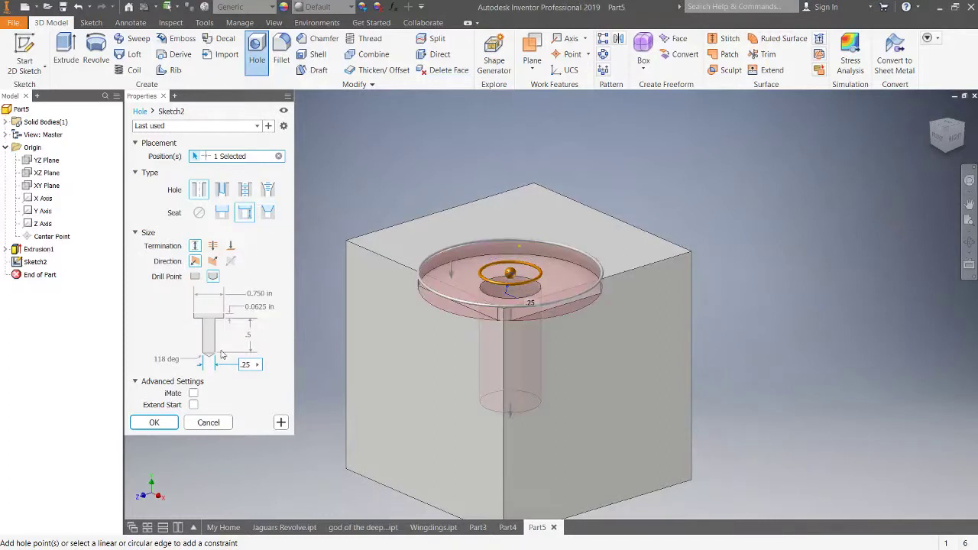
{"action": "left_click", "coordinate": [223, 217]}
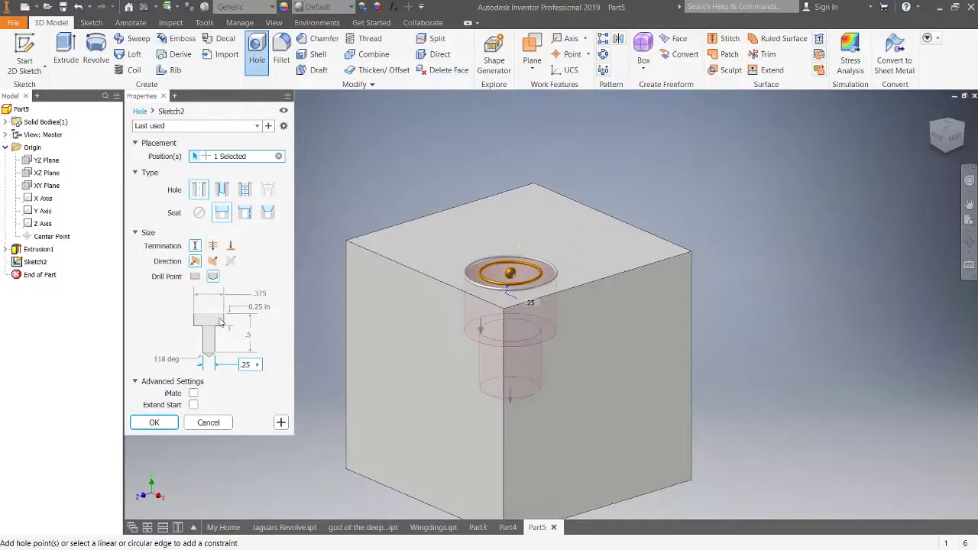
{"action": "left_click", "coordinate": [201, 217]}
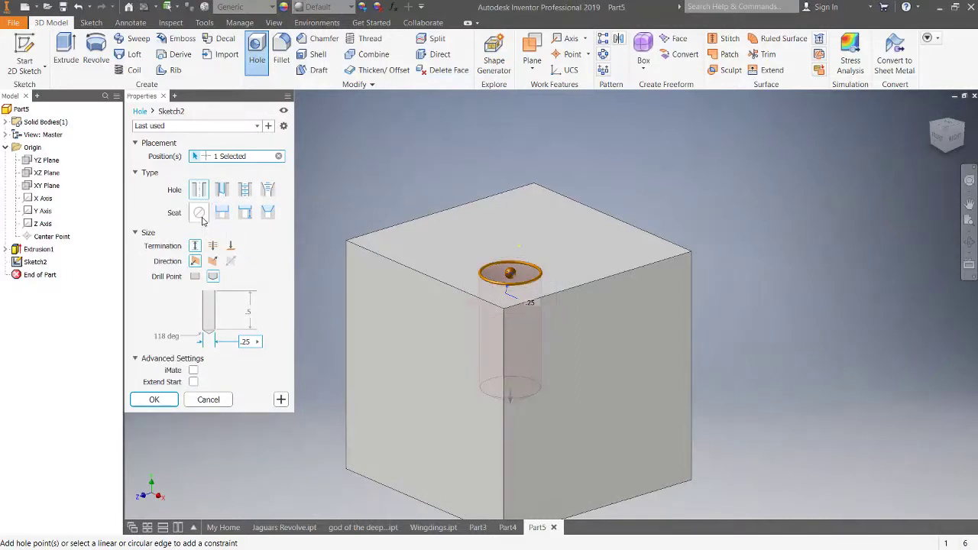
{"action": "left_click", "coordinate": [267, 216]}
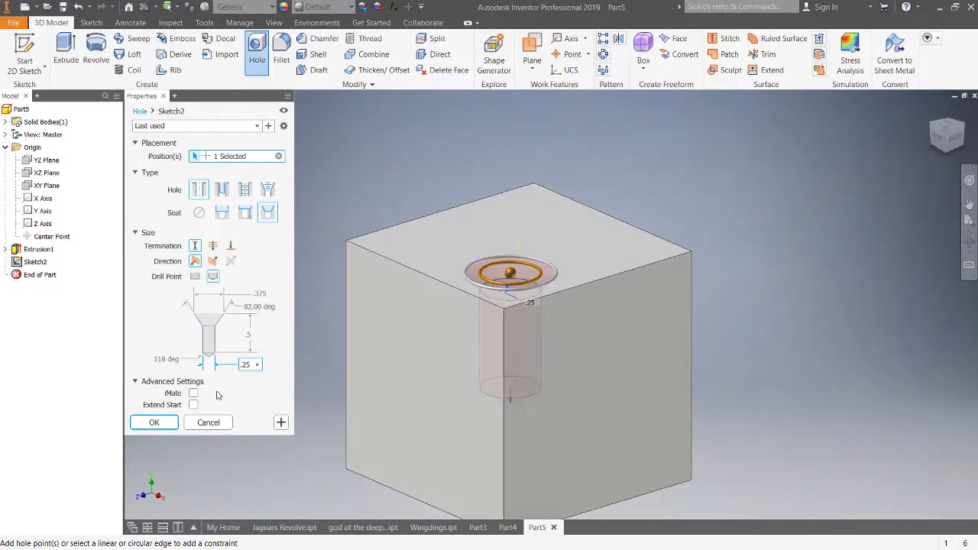
{"action": "left_click", "coordinate": [158, 426]}
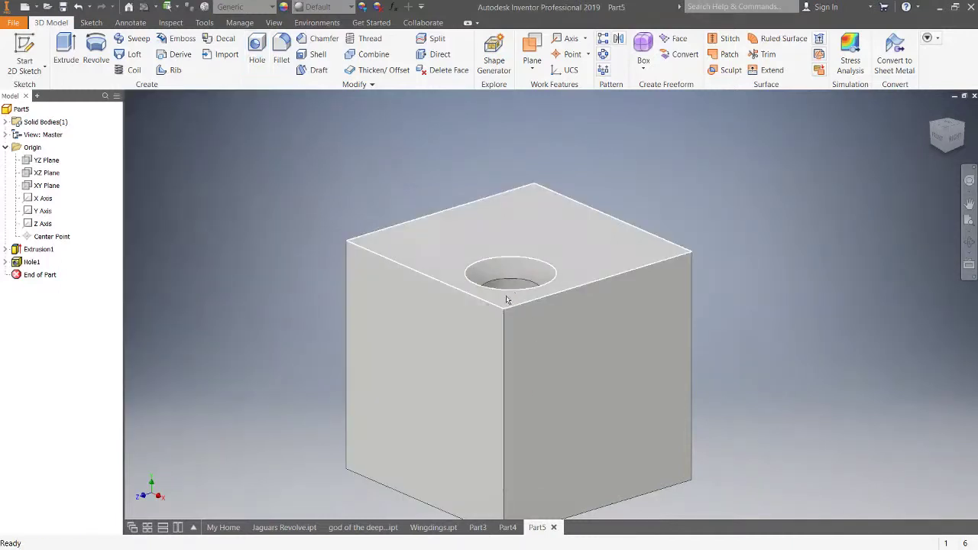
Orbit the view toward the hole and open Hole1's Sketch2 for editing.
{"action": "left_click", "coordinate": [968, 241]}
{"action": "left_click_drag", "start_coordinate": [418, 221], "coordinate": [481, 305]}
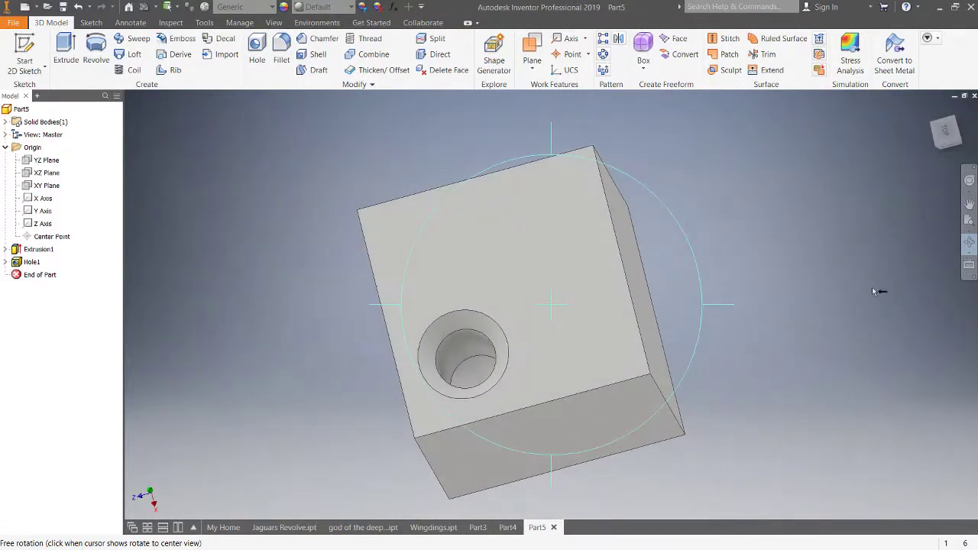
{"action": "key", "text": "Escape"}
{"action": "left_click", "coordinate": [969, 204]}
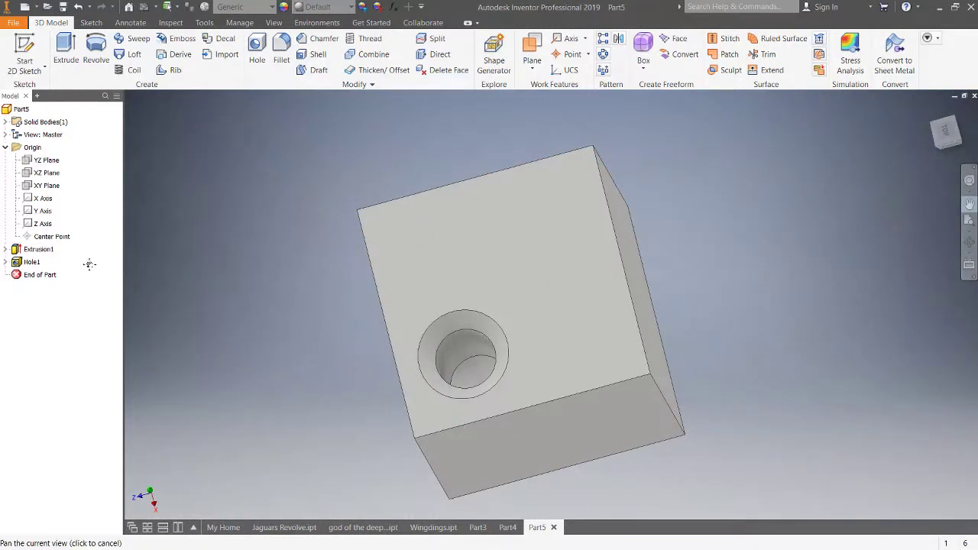
{"action": "left_click", "coordinate": [6, 262]}
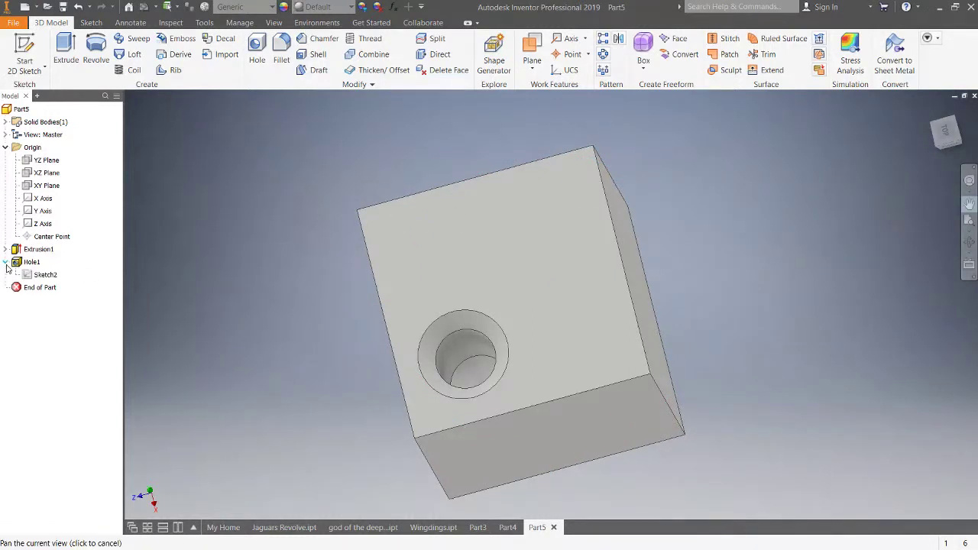
{"action": "double_click", "coordinate": [46, 275]}
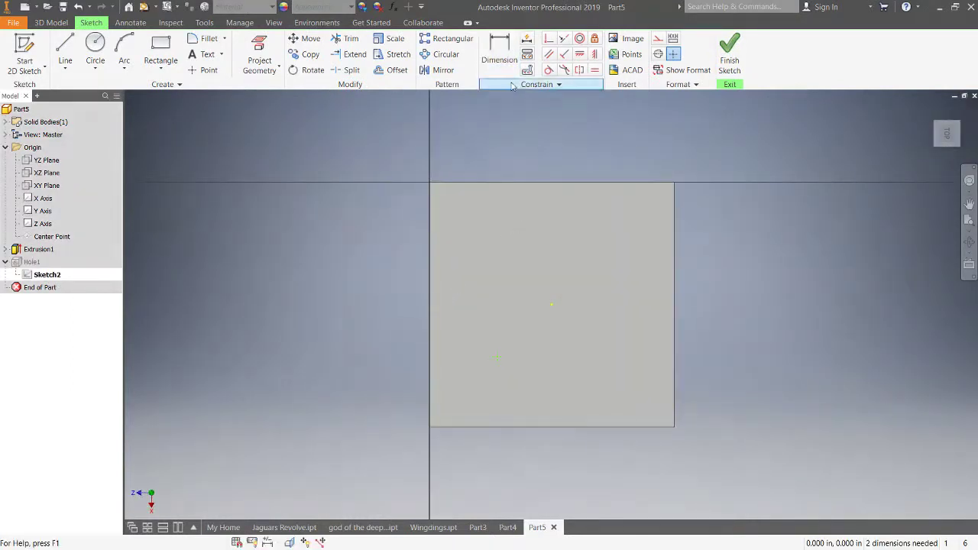
Place a horizontal dimension from the hole centre to the face's right edge.
{"action": "left_click", "coordinate": [501, 59]}
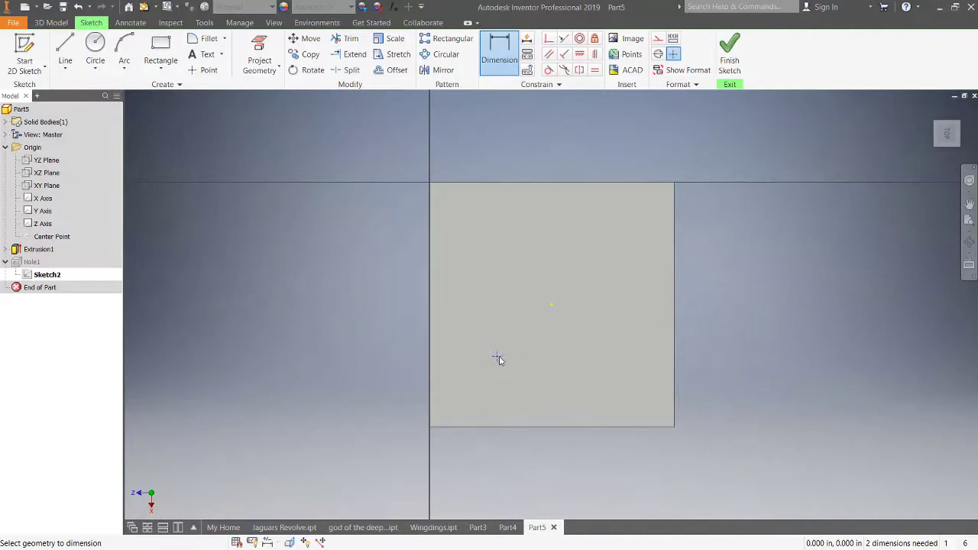
{"action": "left_click", "coordinate": [674, 359]}
{"action": "left_click", "coordinate": [610, 133]}
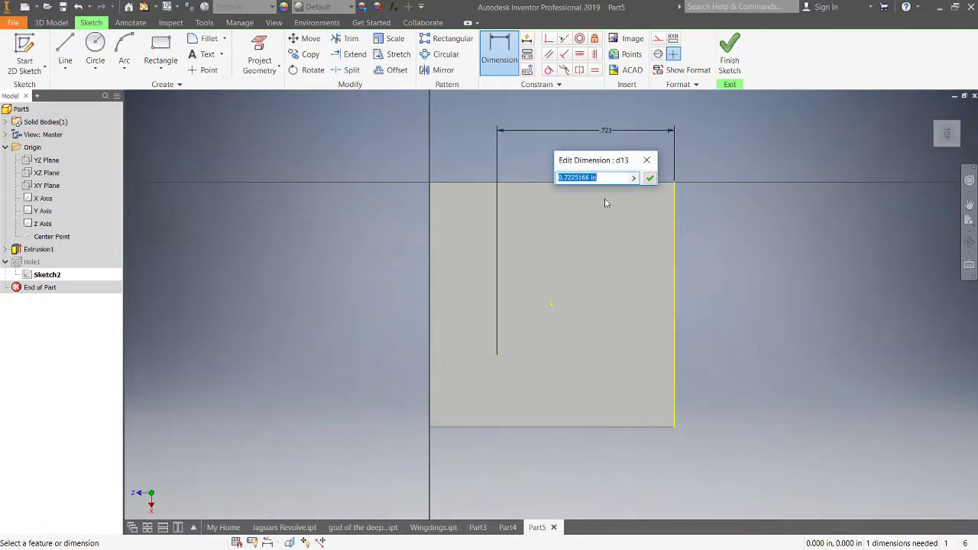
{"action": "left_click", "coordinate": [499, 360]}
{"action": "left_click", "coordinate": [505, 62]}
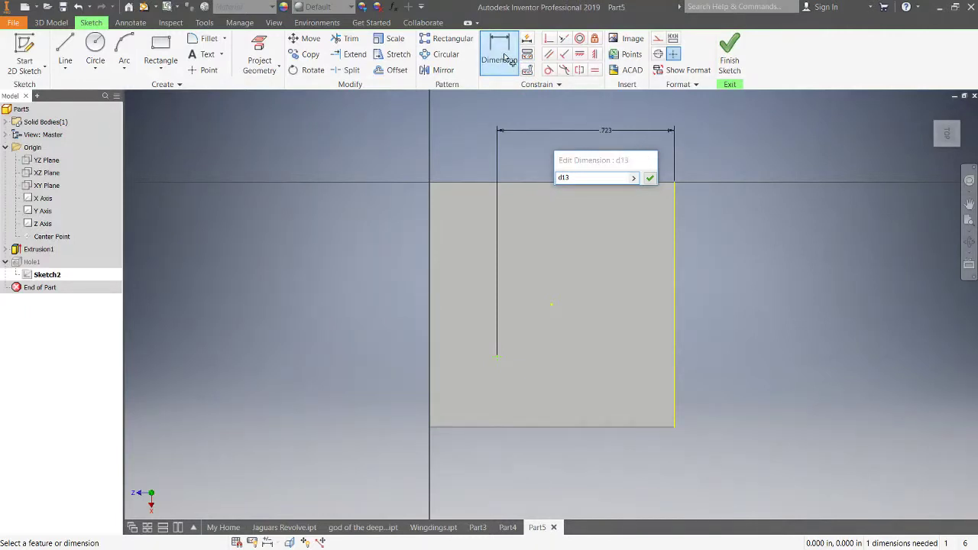
Dimension the hole centre .500 from the face's bottom edge.
{"action": "left_click", "coordinate": [514, 429]}
{"action": "left_click", "coordinate": [732, 392]}
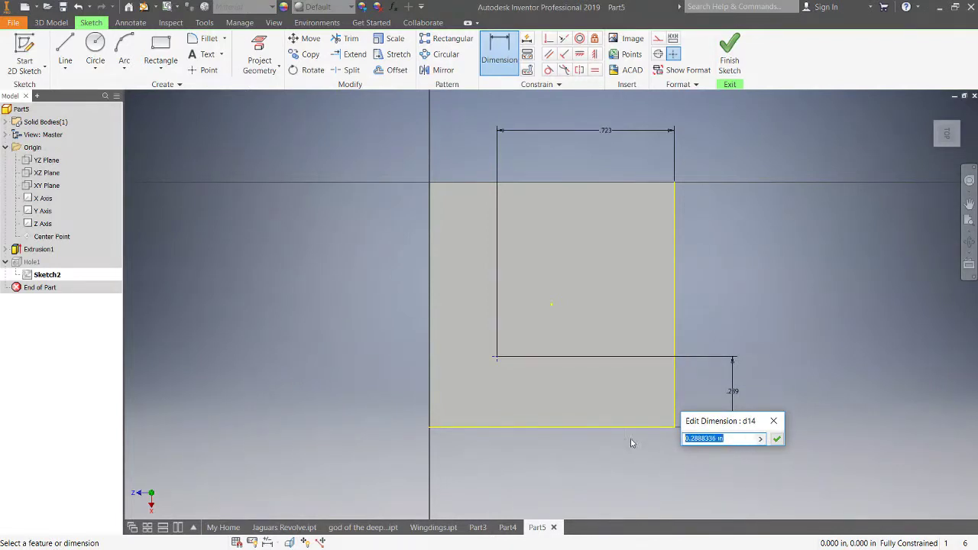
{"action": "key", "text": "BackSpace"}
{"action": "type", "text": ".5"}
{"action": "key", "text": "Return"}
Change the right-edge horizontal dimension from .723 to .500.
{"action": "double_click", "coordinate": [605, 129]}
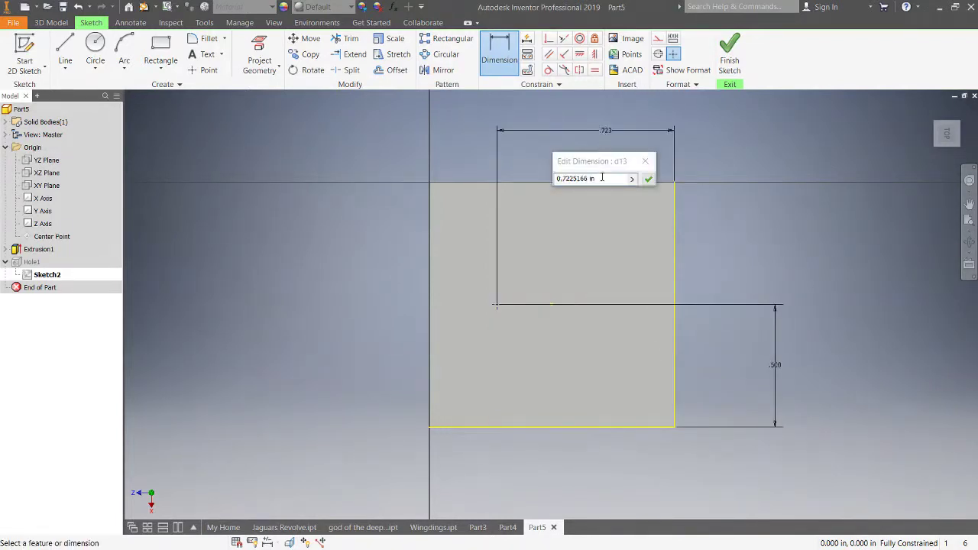
{"action": "key", "text": "BackSpace"}
{"action": "type", "text": ".5"}
{"action": "key", "text": "Return"}
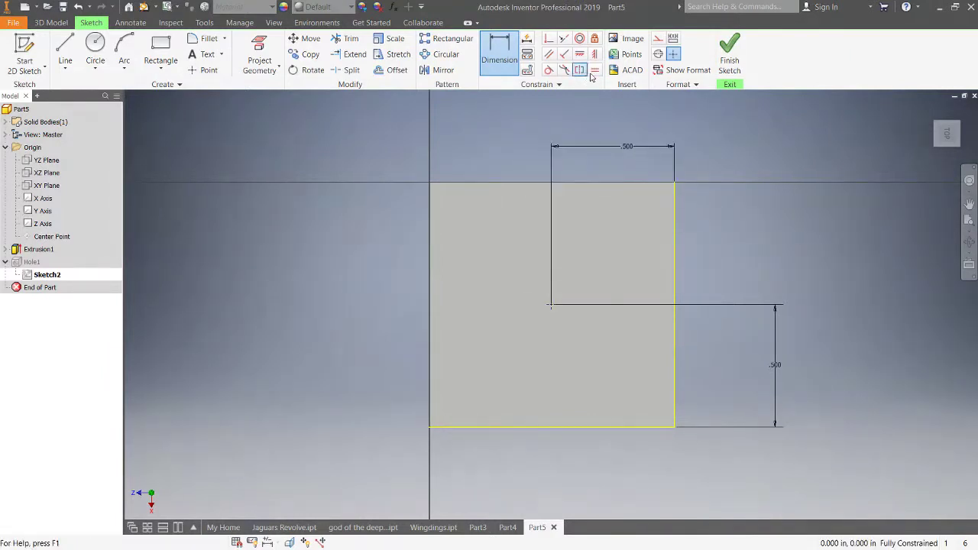
Finish Sketch2 so the countersunk hole updates to its dimensioned position.
{"action": "left_click", "coordinate": [729, 65]}
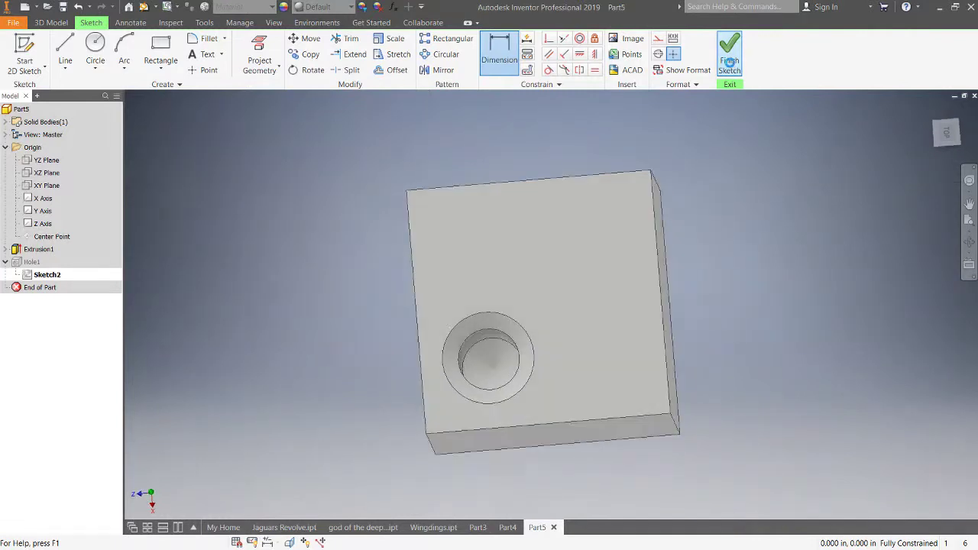